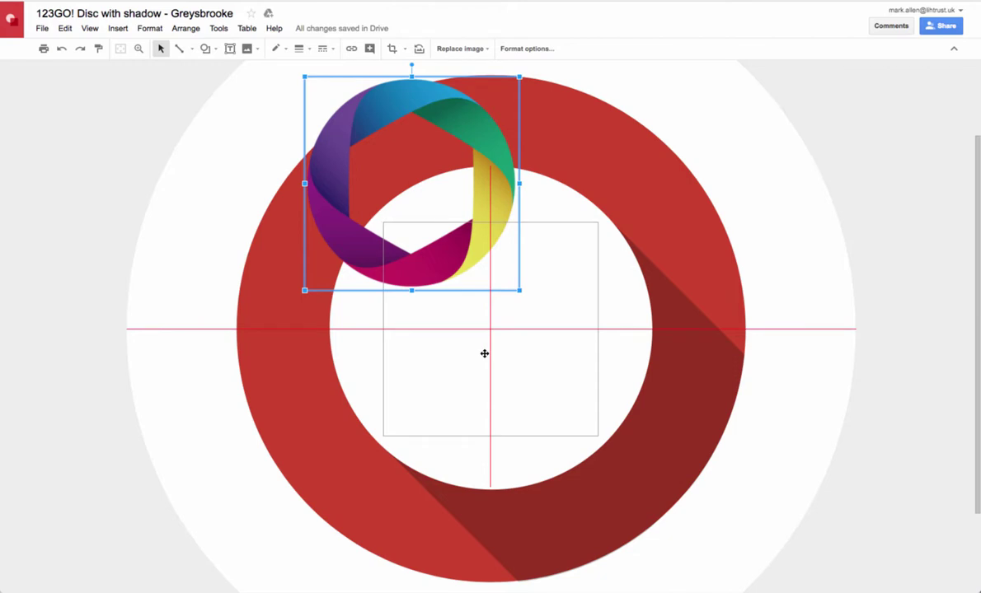
- Centre the multicoloured ring logo inside the disc's white middle and enlarge it slightly
{"action": "left_click_drag", "start_coordinate": [484, 354], "coordinate": [484, 354]}
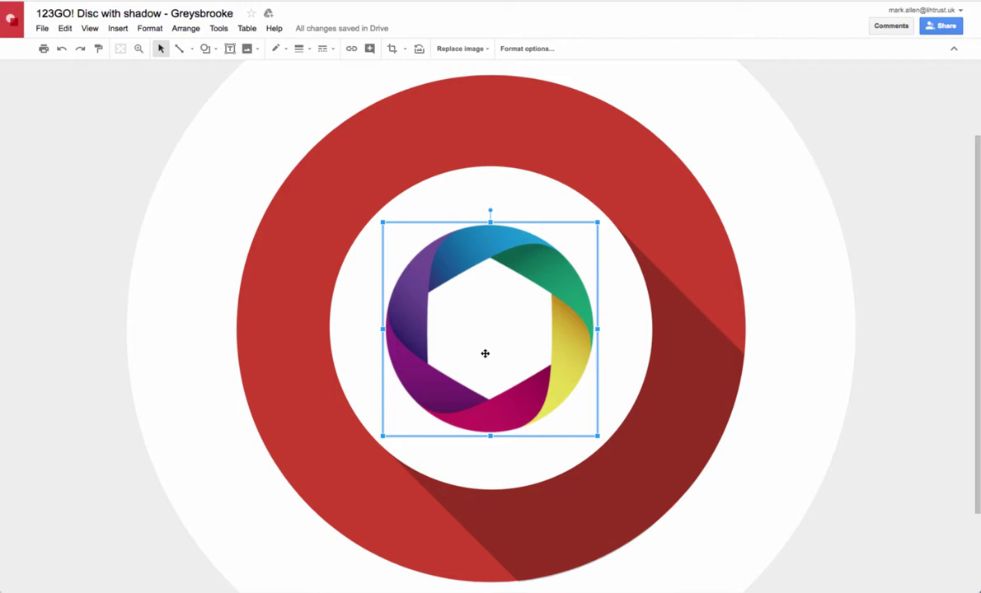
{"action": "left_click_drag", "start_coordinate": [597, 436], "coordinate": [605, 444]}
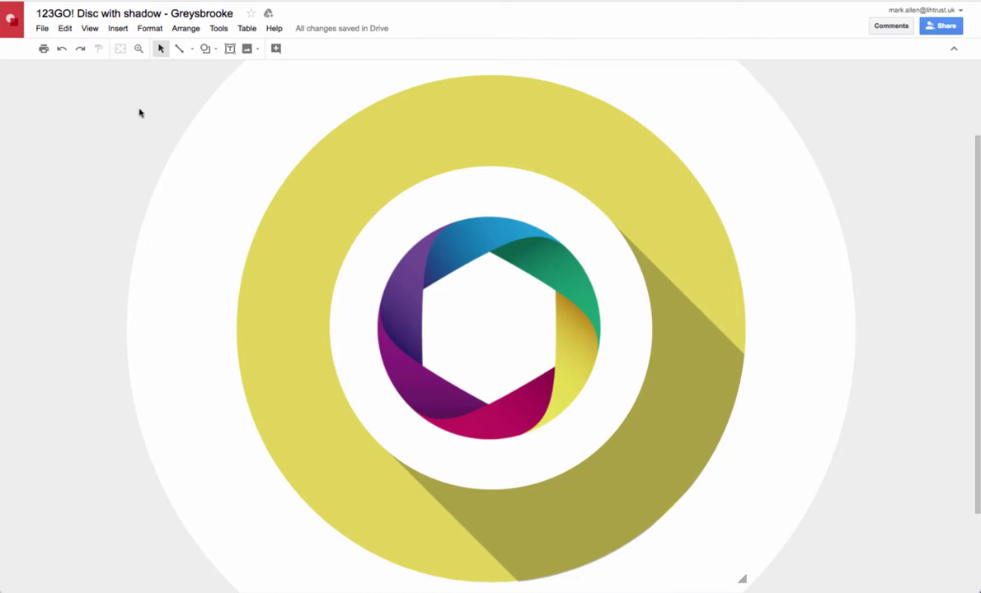
- Download the finished disc drawing as a PNG image
{"action": "left_click", "coordinate": [40, 33]}
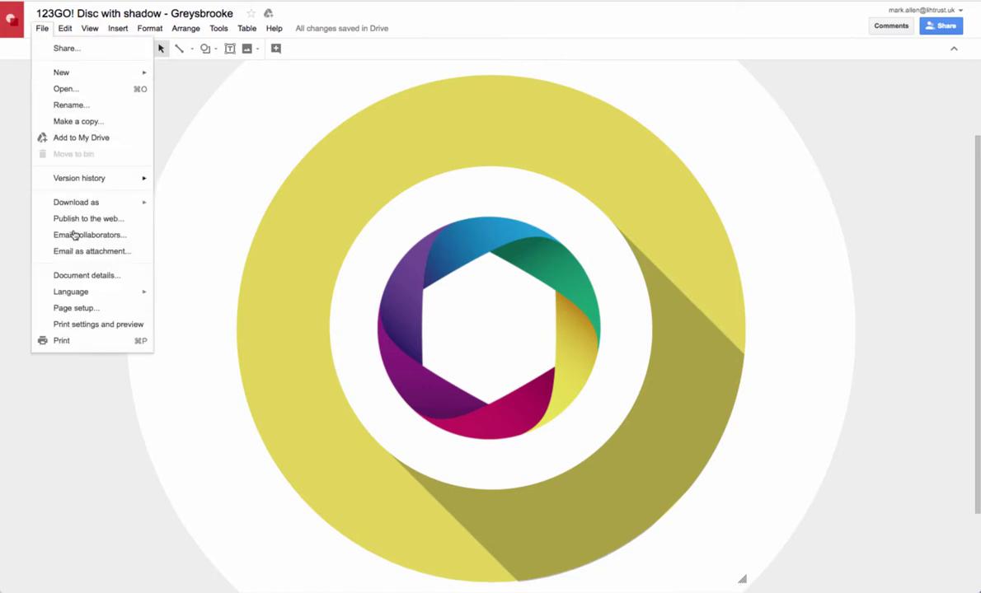
{"action": "mouse_move", "coordinate": [79, 296]}
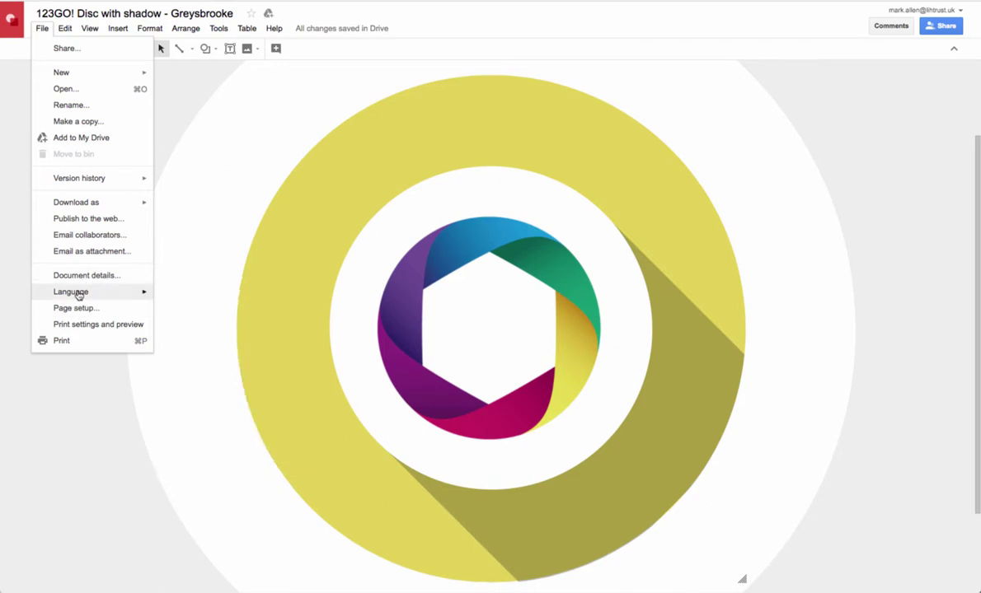
{"action": "mouse_move", "coordinate": [76, 206]}
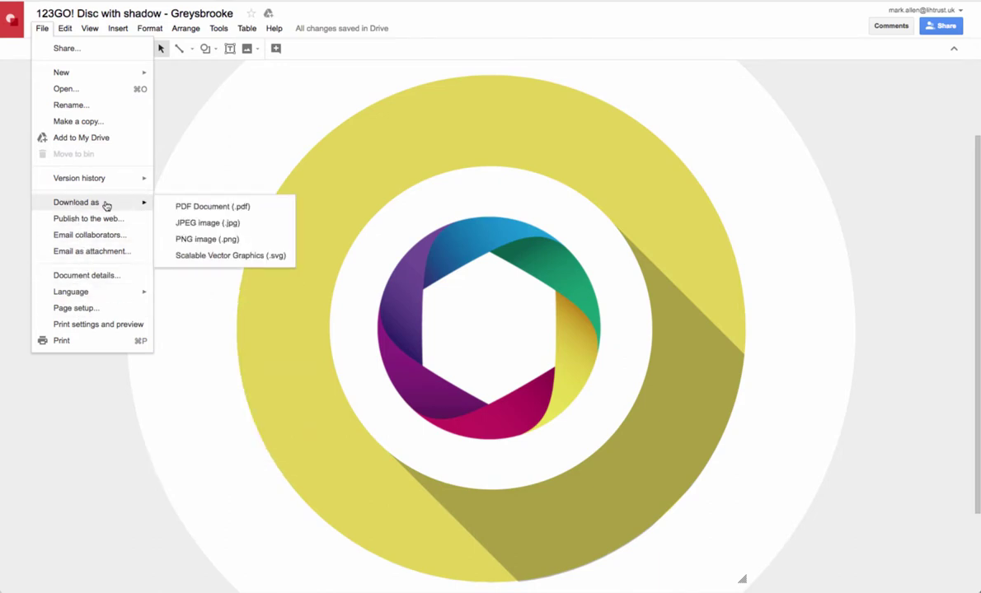
{"action": "left_click", "coordinate": [206, 237]}
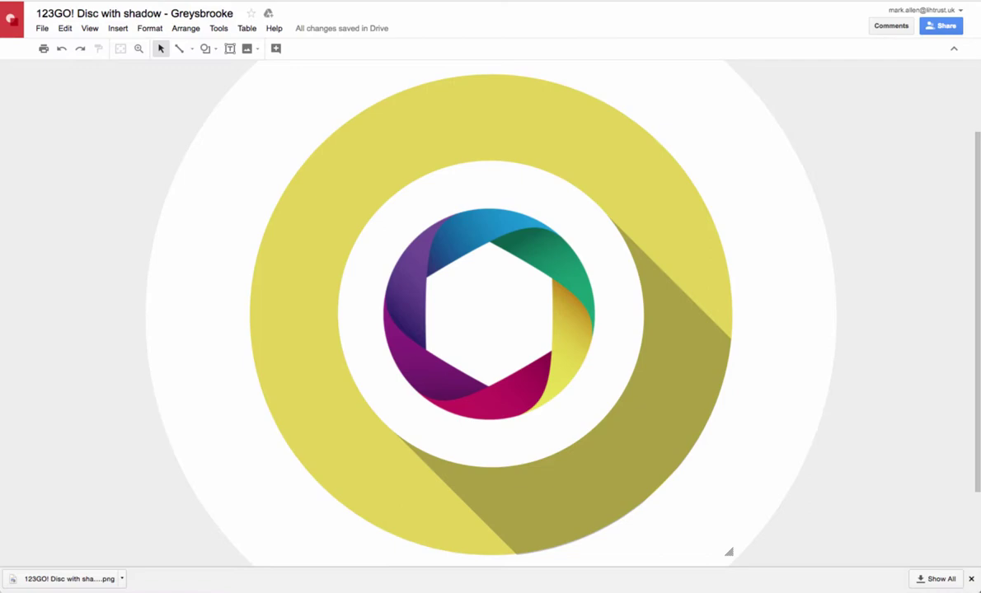
- Switch to the Hartley Staffroom site in Google Sites and open its Home page for editing
{"action": "key", "text": "ctrl+Tab"}
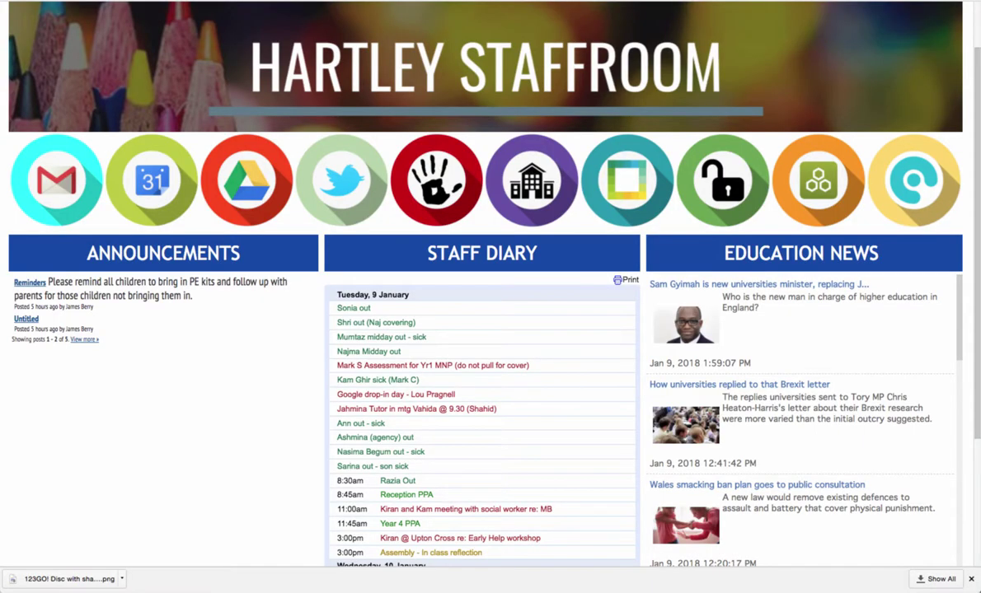
{"action": "scroll", "coordinate": [264, 8], "scroll_direction": "up", "scroll_amount": 2}
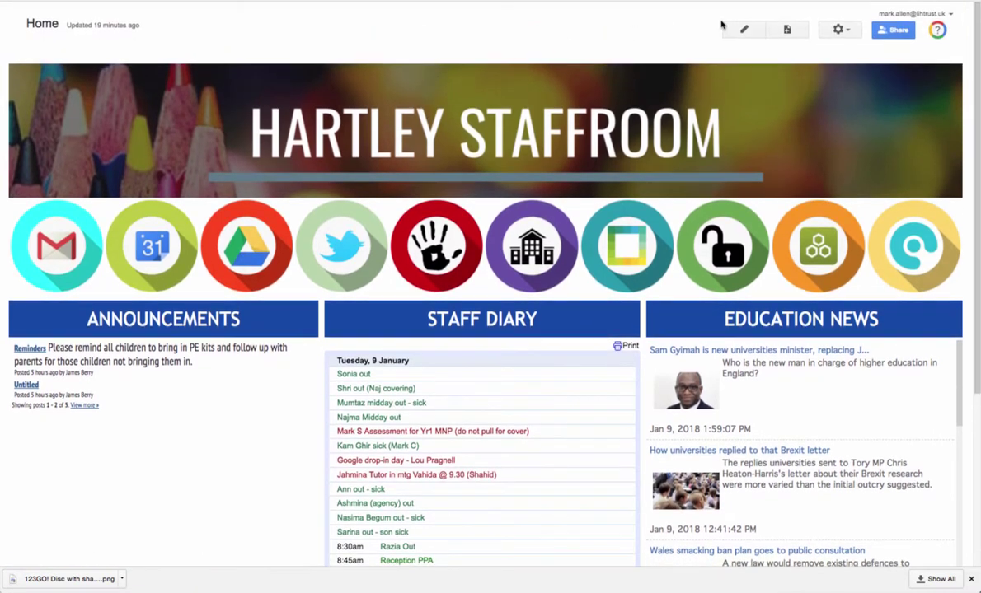
{"action": "left_click", "coordinate": [745, 31]}
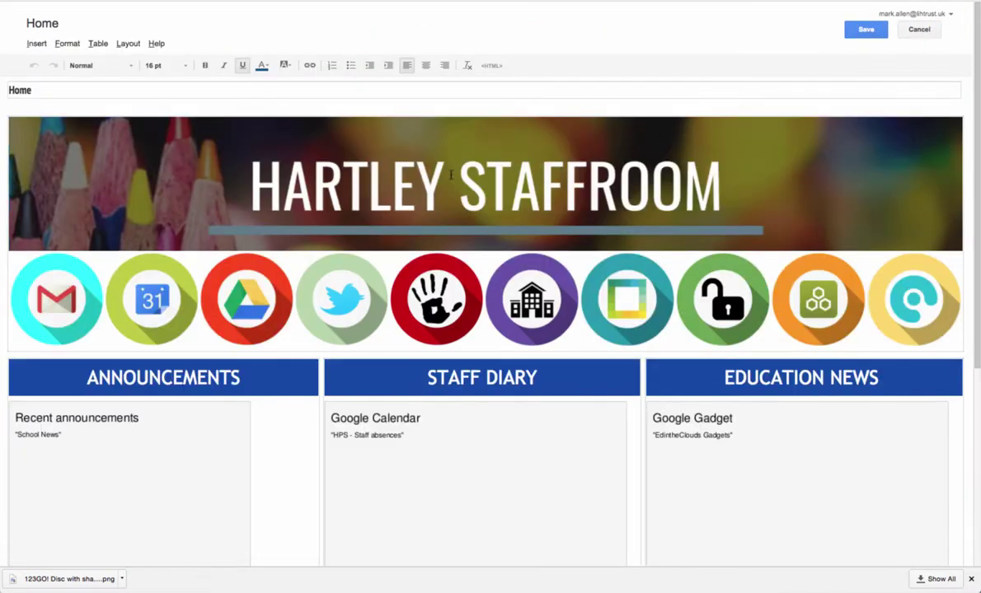
- In the HTML of the page section with the disc icons, set the icon table's border to 1 and update it
{"action": "scroll", "coordinate": [23, 157], "scroll_direction": "down", "scroll_amount": 4}
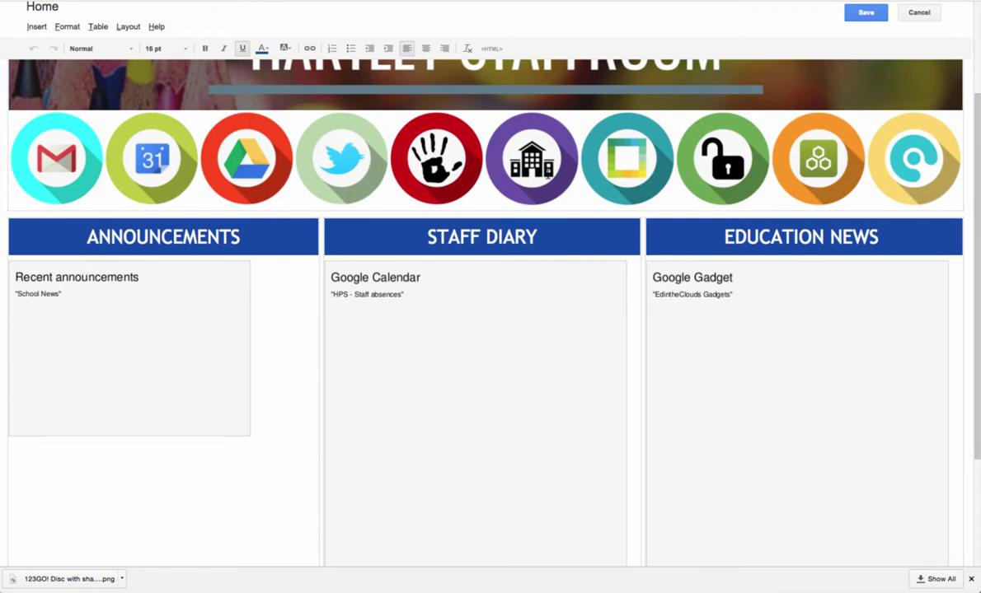
{"action": "scroll", "coordinate": [547, 175], "scroll_direction": "up", "scroll_amount": 1}
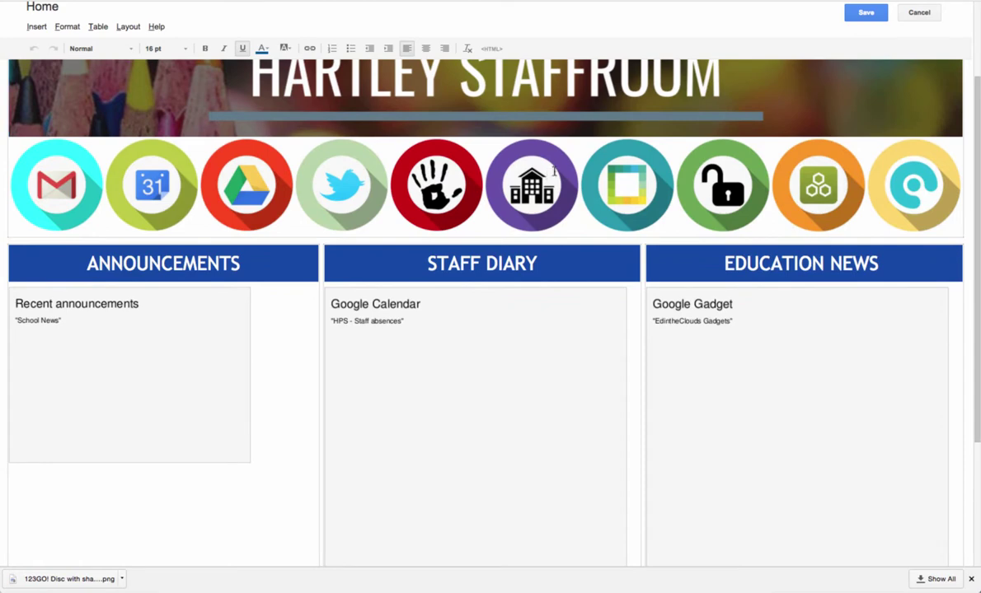
{"action": "left_click", "coordinate": [487, 185]}
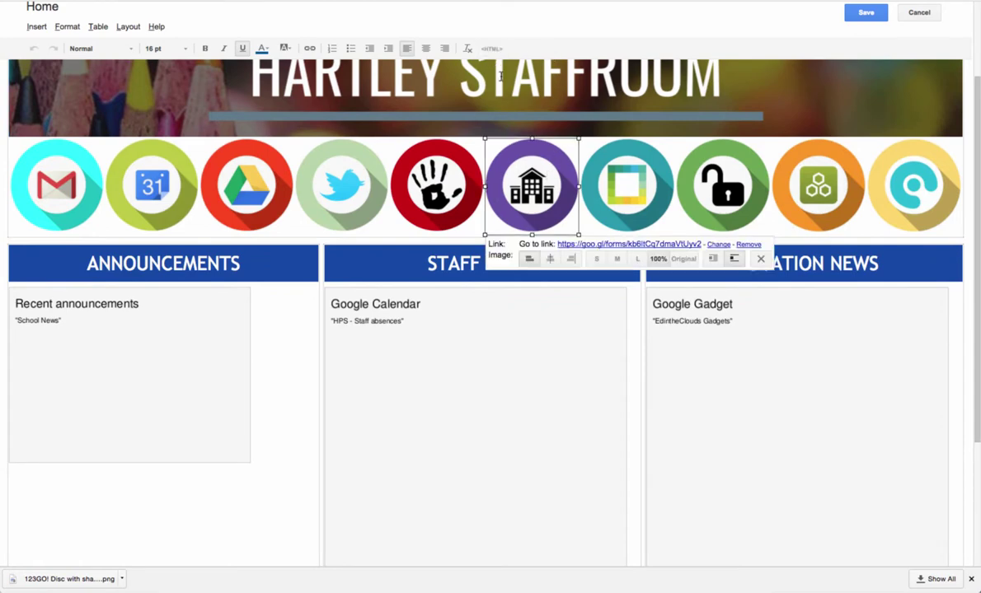
{"action": "left_click", "coordinate": [492, 49]}
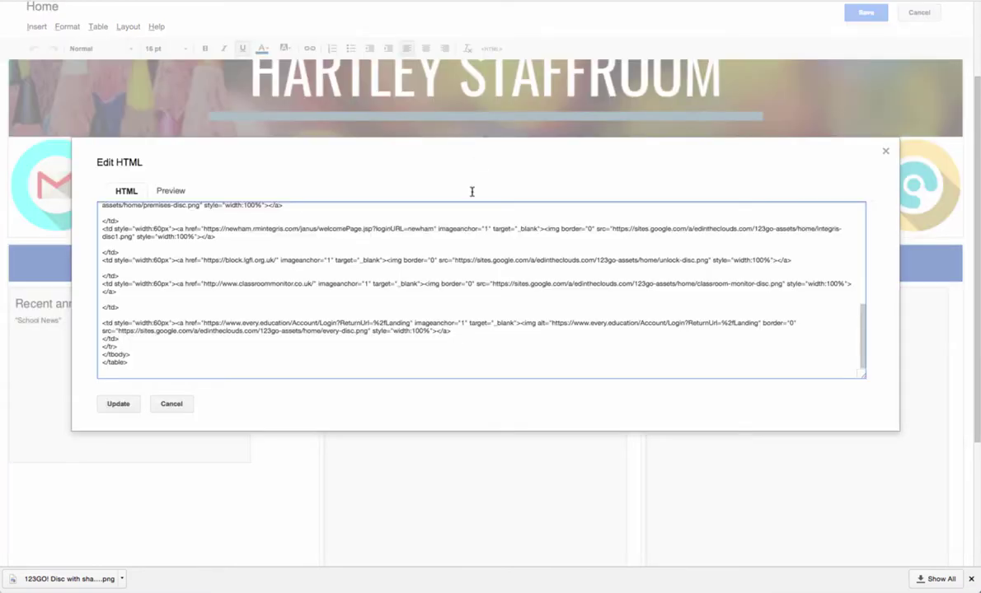
{"action": "scroll", "coordinate": [463, 326], "scroll_direction": "up", "scroll_amount": 2}
{"action": "scroll", "coordinate": [462, 326], "scroll_direction": "up", "scroll_amount": 10}
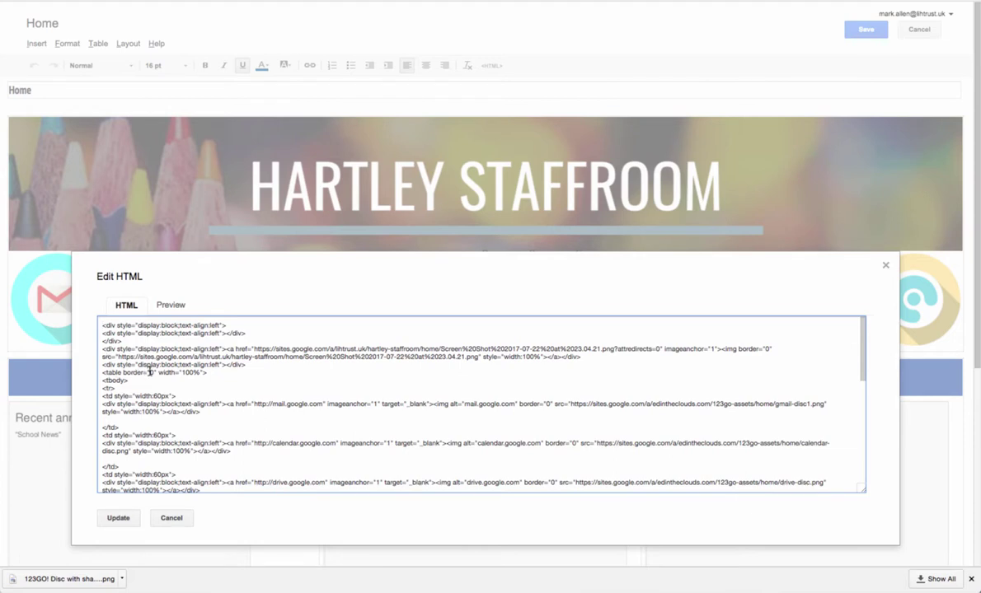
{"action": "double_click", "coordinate": [151, 372]}
{"action": "type", "text": "1"}
{"action": "left_click", "coordinate": [129, 519]}
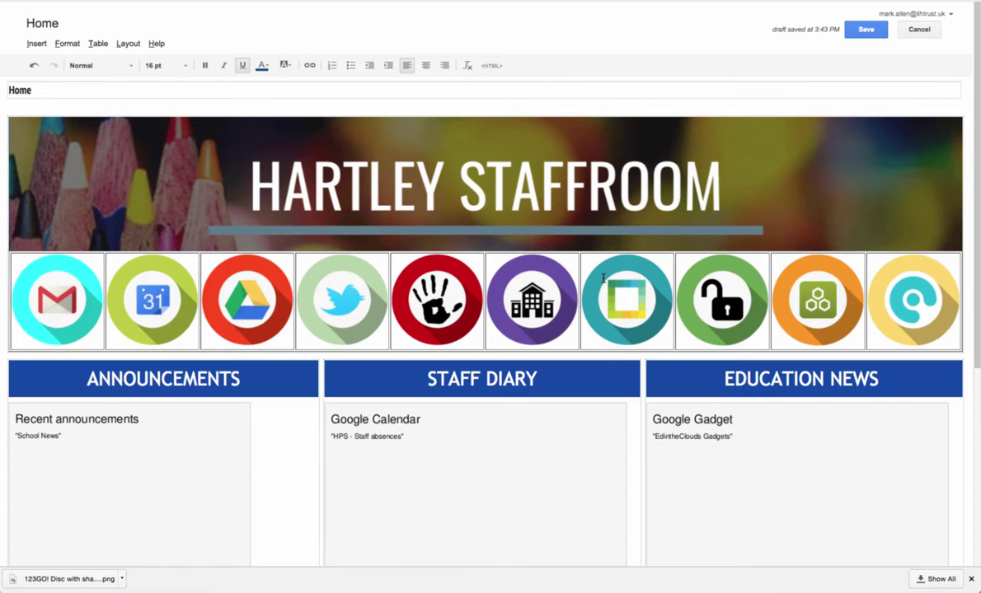
- Duplicate the final every-disc.png table cell in the HTML, from its opening td to its closing td tag, and update the page
{"action": "left_click", "coordinate": [495, 66]}
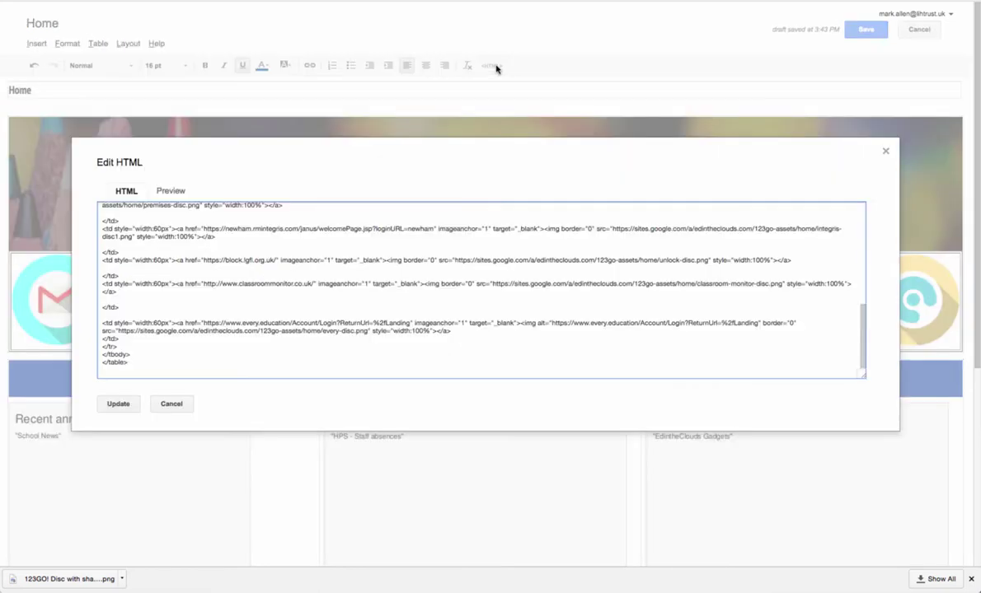
{"action": "left_click", "coordinate": [102, 347]}
{"action": "left_click_drag", "start_coordinate": [102, 346], "coordinate": [98, 323]}
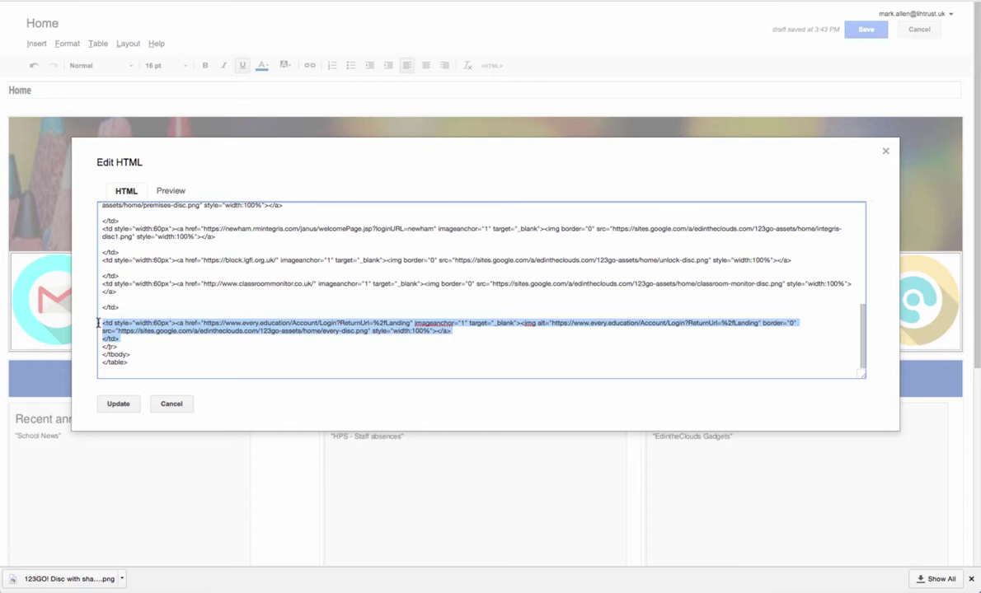
{"action": "key", "text": "super+c"}
{"action": "left_click", "coordinate": [97, 322]}
{"action": "key", "text": "super+v"}
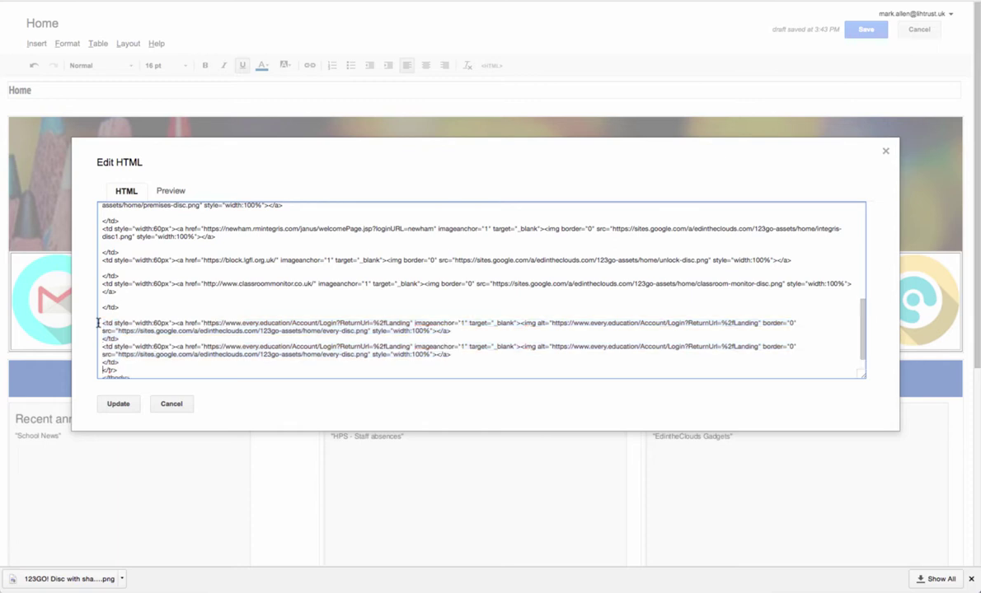
{"action": "left_click", "coordinate": [119, 403]}
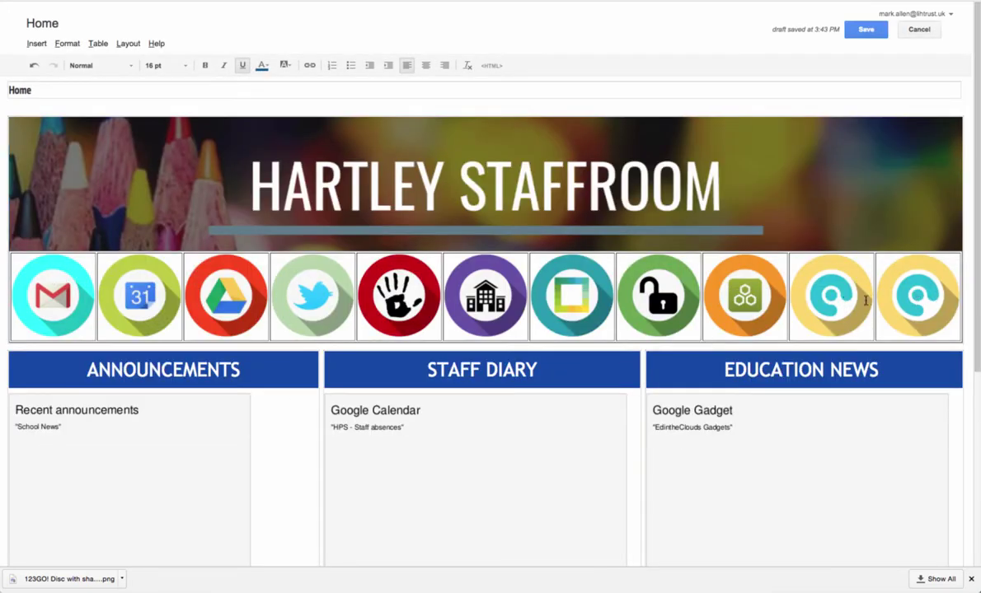
- Delete the duplicated disc image from the last cell of the icon row
{"action": "left_click", "coordinate": [915, 296]}
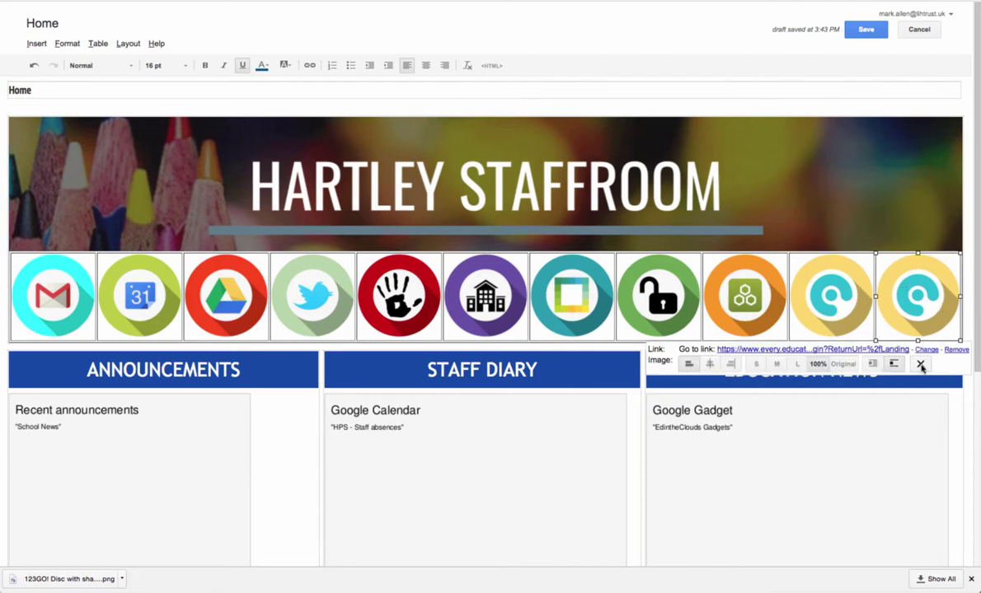
{"action": "left_click", "coordinate": [920, 364]}
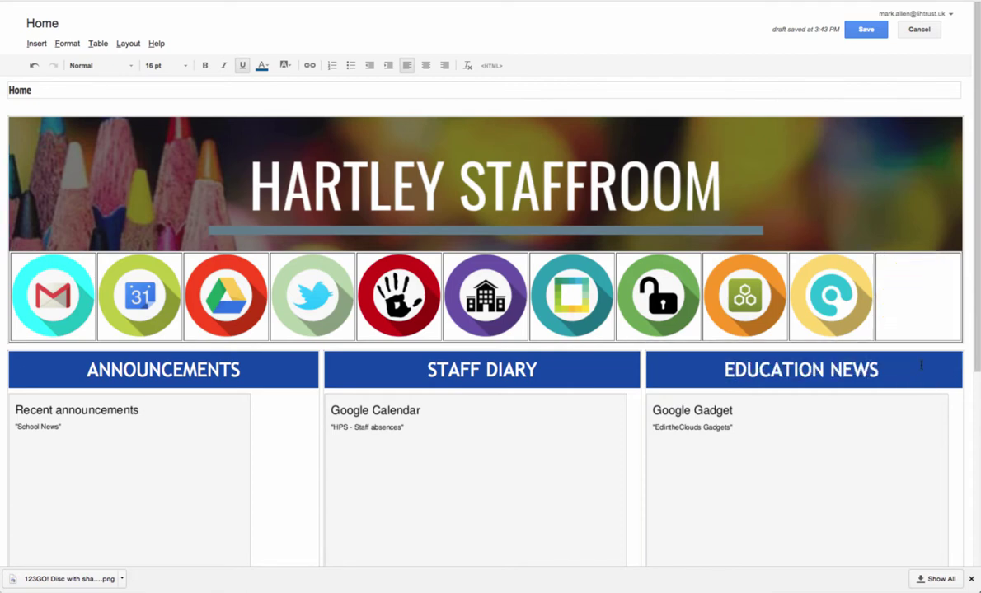
- Upload "123GO! Disc with shadow - Greysbrooke.png" and insert it in the empty last cell of the icon row at 100% size
{"action": "left_click", "coordinate": [898, 265]}
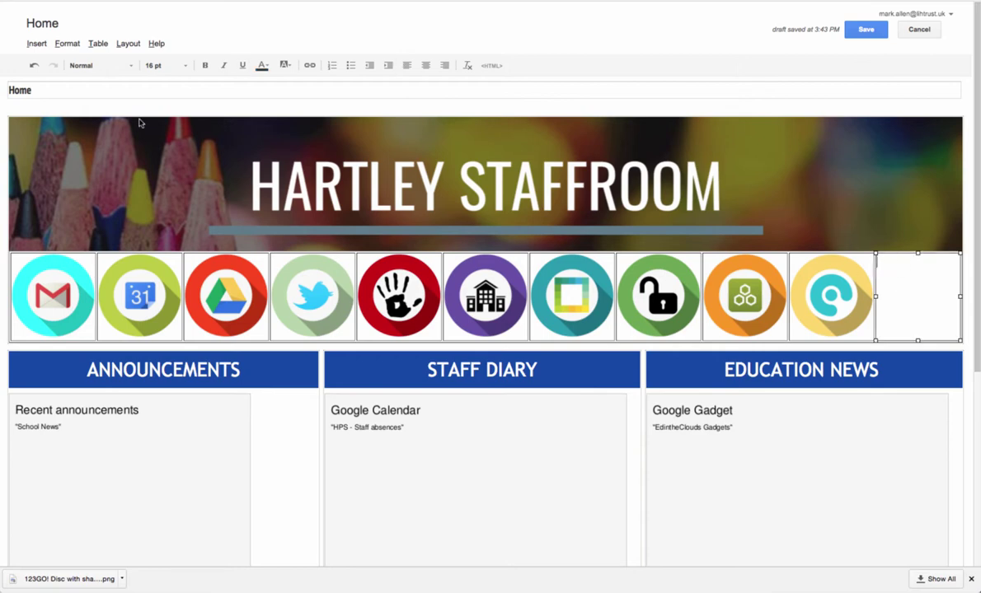
{"action": "left_click", "coordinate": [37, 43]}
{"action": "left_click", "coordinate": [69, 80]}
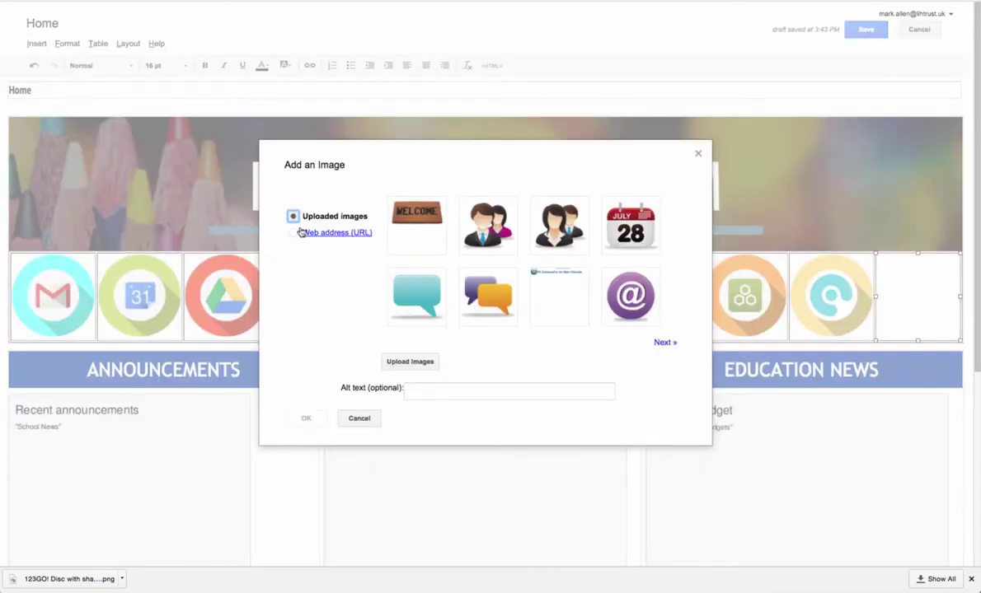
{"action": "left_click", "coordinate": [406, 362]}
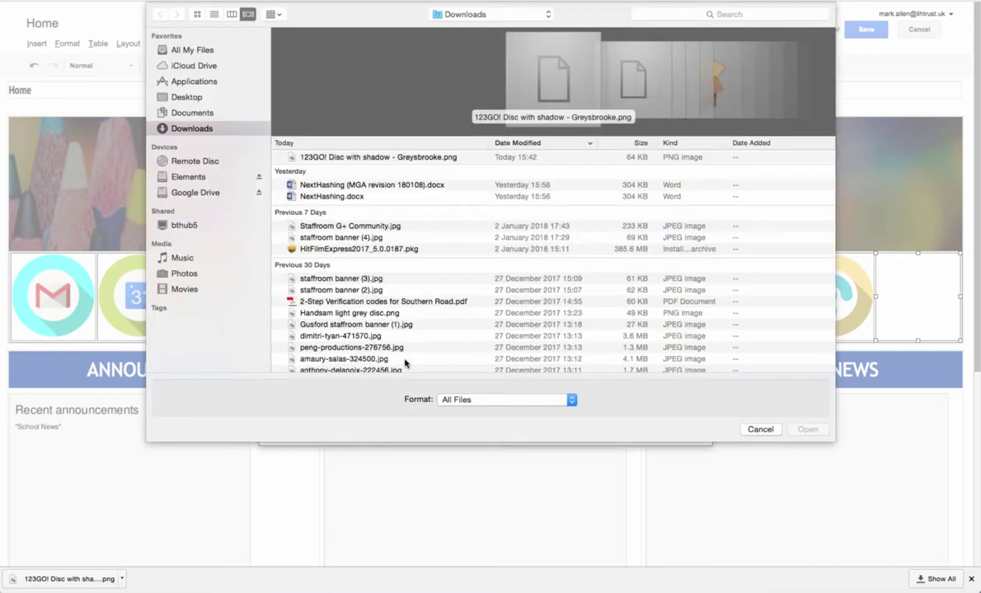
{"action": "left_click", "coordinate": [380, 159]}
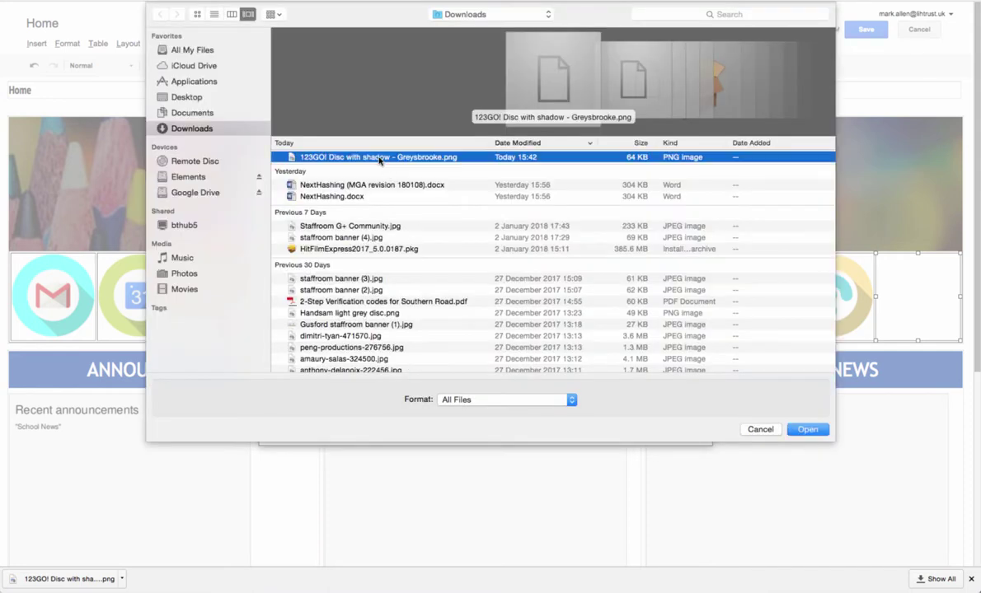
{"action": "left_click", "coordinate": [805, 430]}
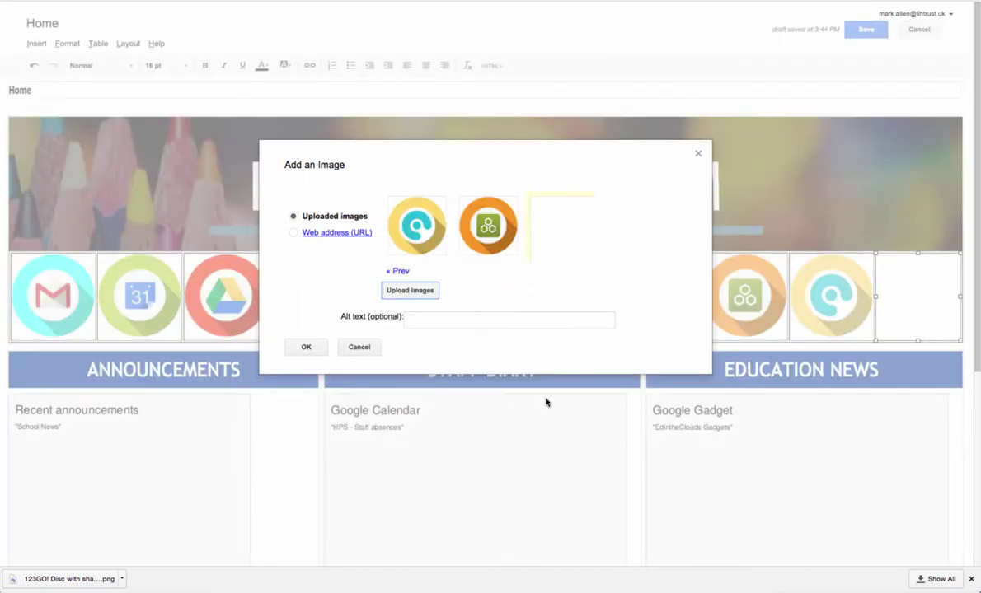
{"action": "left_click", "coordinate": [544, 223]}
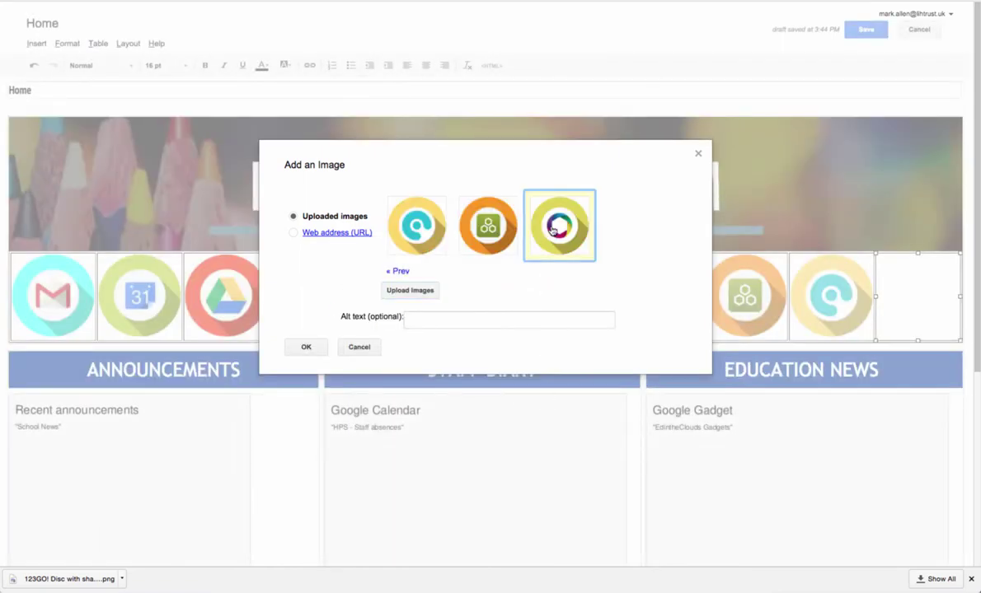
{"action": "left_click", "coordinate": [304, 347]}
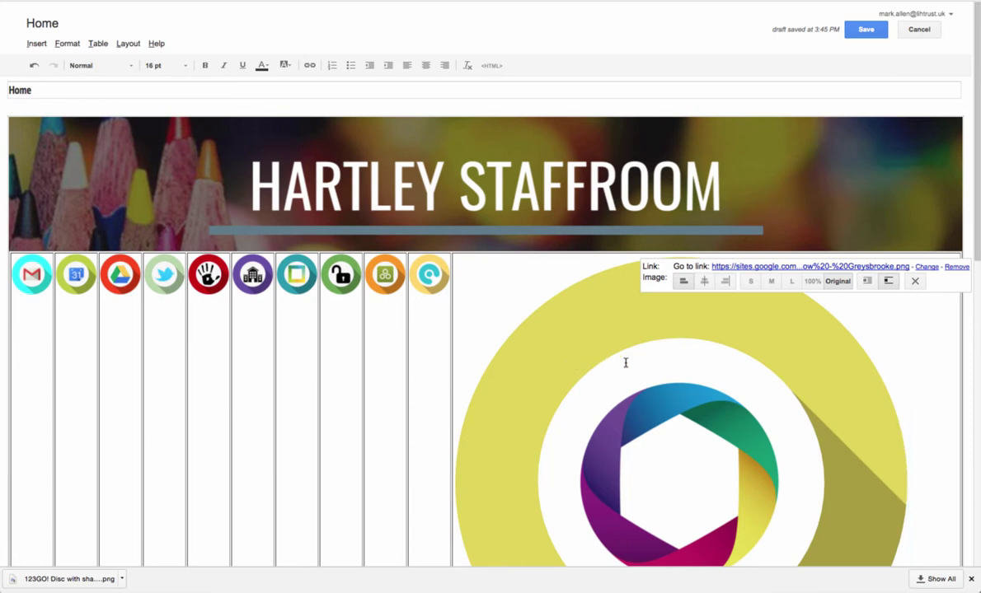
{"action": "left_click", "coordinate": [813, 282]}
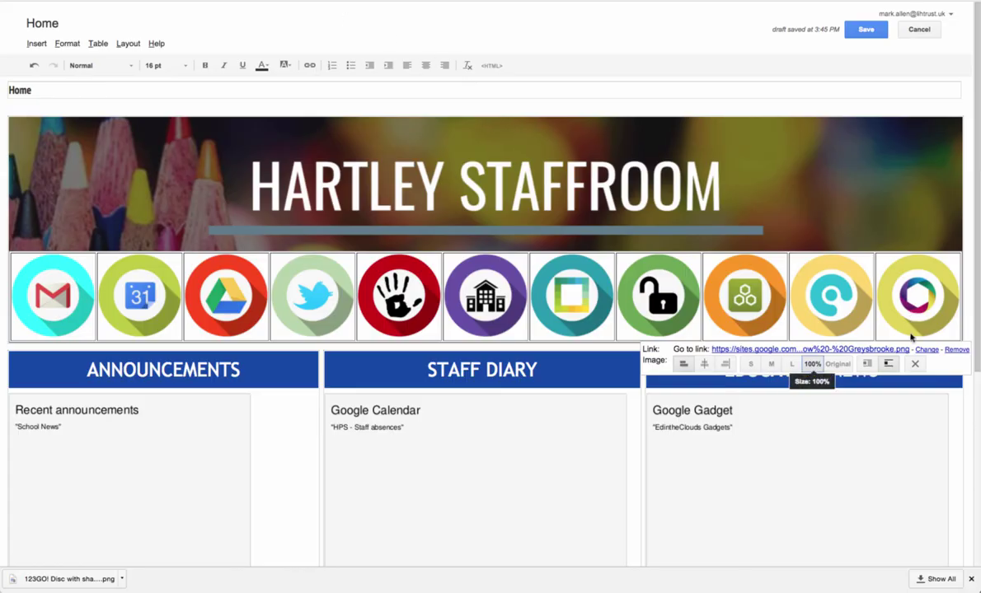
{"action": "left_click", "coordinate": [927, 350]}
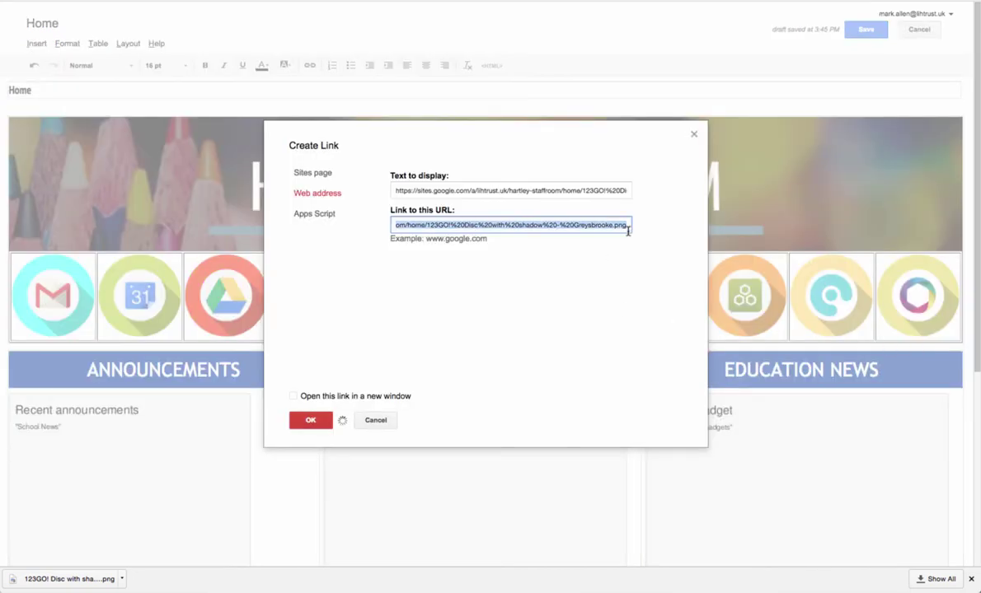
{"action": "type", "text": "http://www.learninginharmonytrust.com/"}
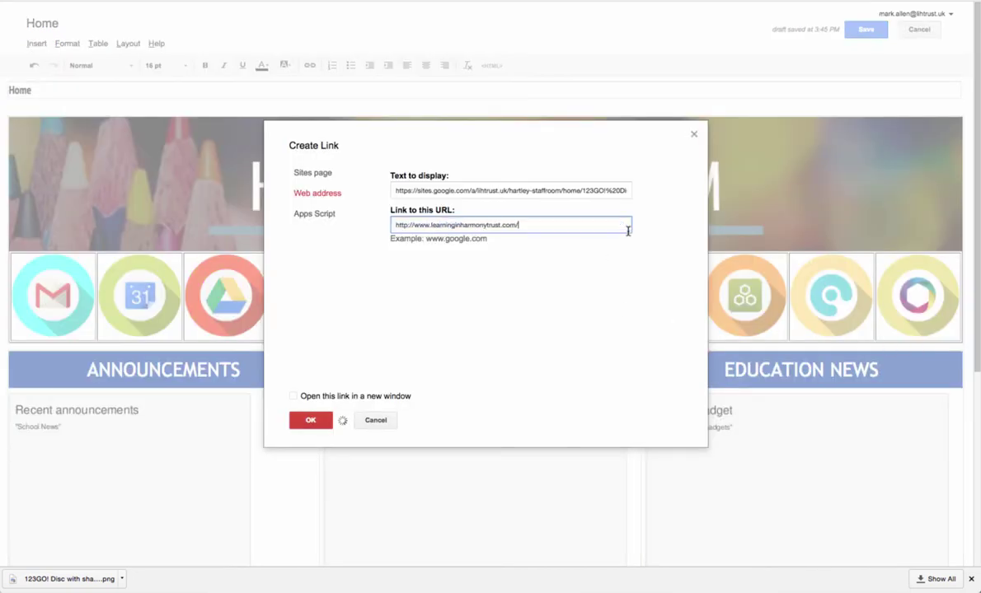
{"action": "left_click", "coordinate": [294, 396]}
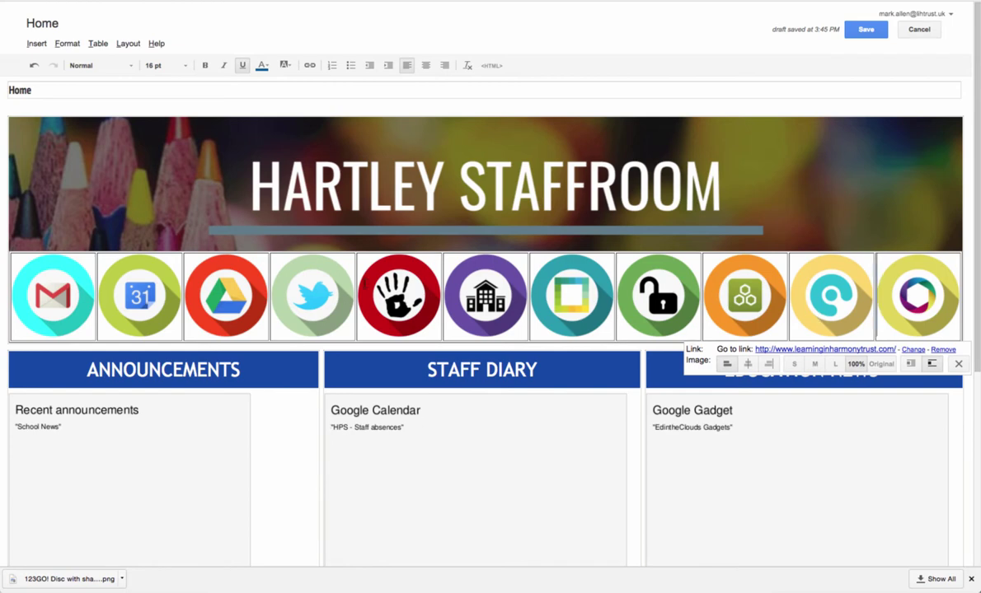
- Hide the icon table's gridlines by setting its border to 0 in the HTML
{"action": "left_click", "coordinate": [492, 66]}
{"action": "scroll", "coordinate": [135, 258], "scroll_direction": "up", "scroll_amount": 8}
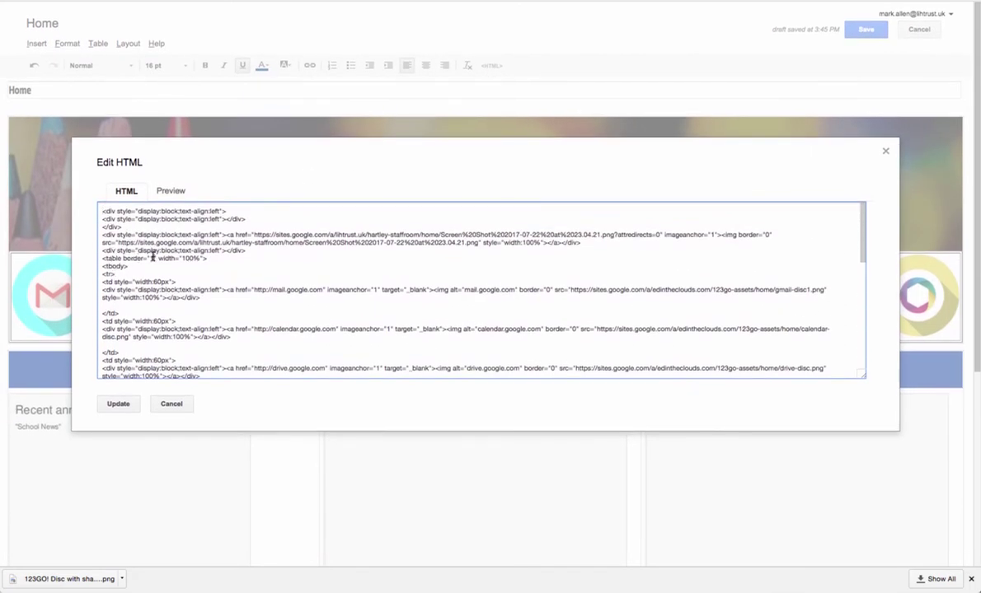
{"action": "key", "text": "BackSpace"}
{"action": "type", "text": "0"}
{"action": "left_click", "coordinate": [118, 404]}
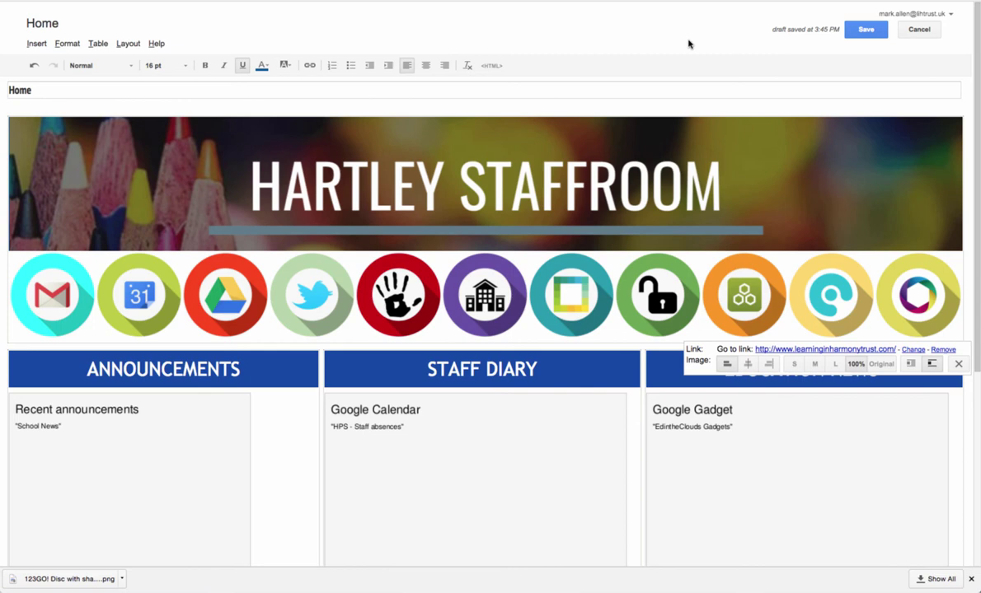
- Save the Home page and open the link of the new disc icon at the end of the row
{"action": "left_click", "coordinate": [862, 30]}
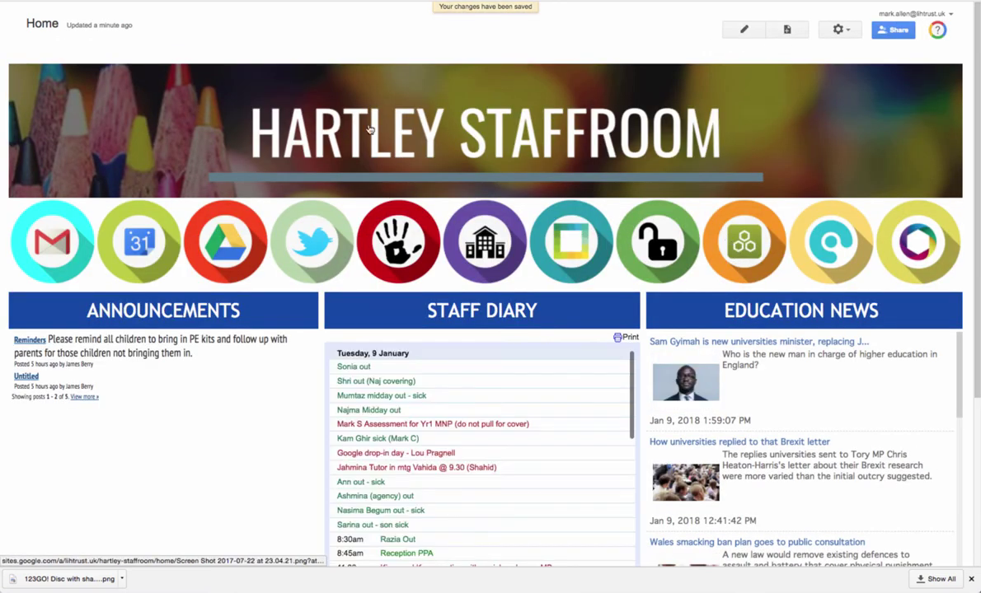
{"action": "left_click", "coordinate": [913, 245]}
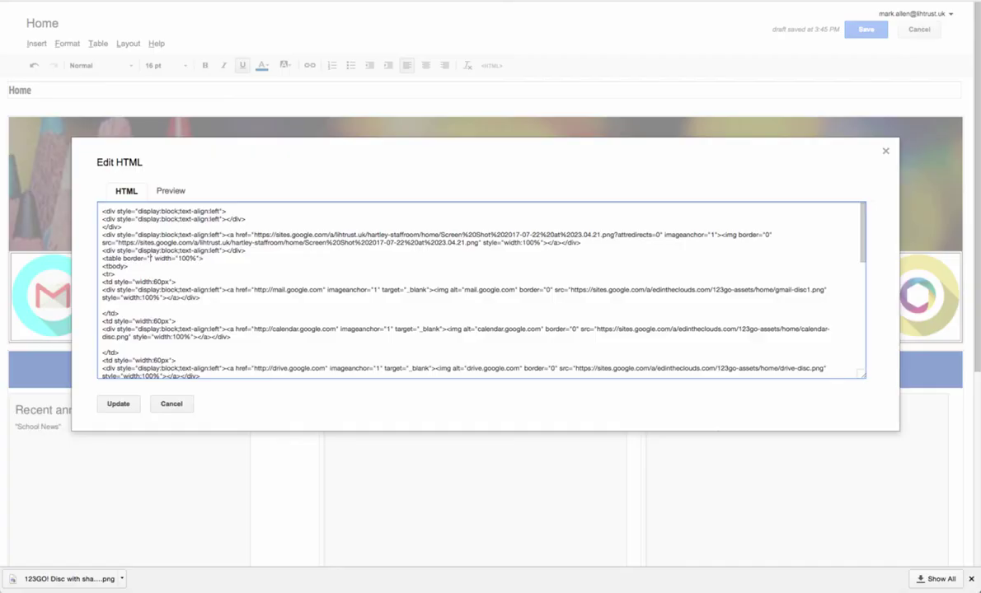
- Enter 0 as the table border value in the HTML and update the page content
{"action": "left_click", "coordinate": [151, 258]}
{"action": "key", "text": "BackSpace"}
{"action": "type", "text": "0"}
{"action": "left_click", "coordinate": [119, 405]}
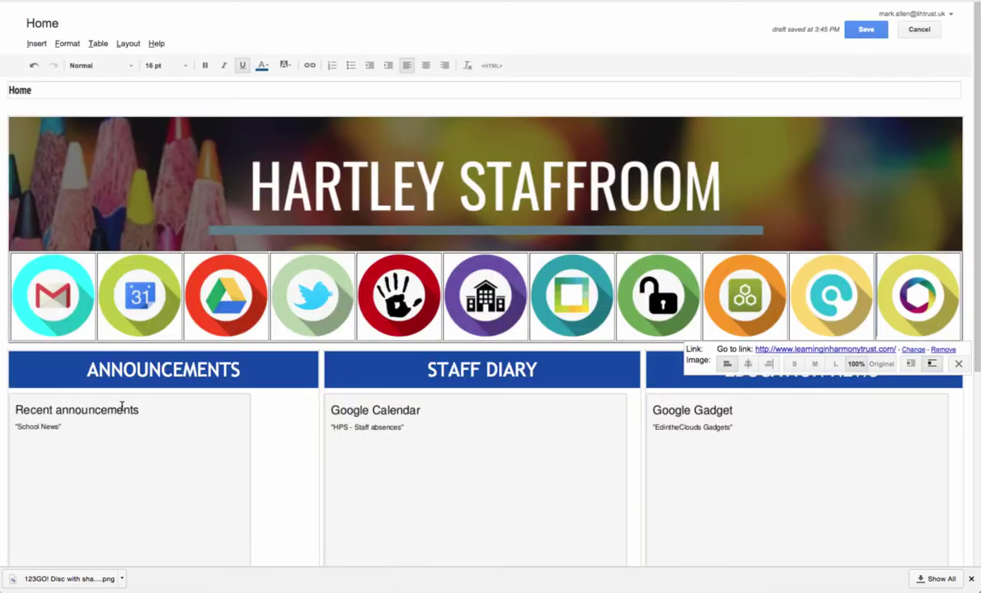